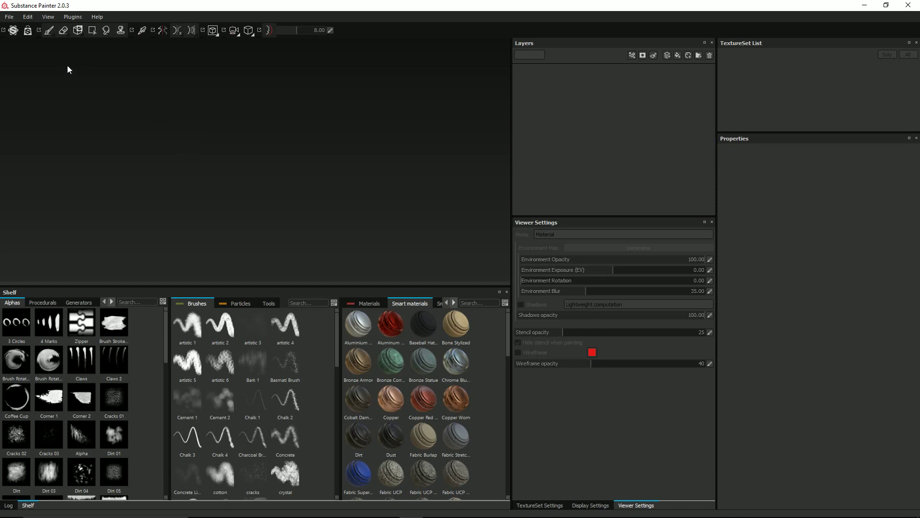
# Open the File menu in the empty Substance Painter workspace.
pyautogui.click(10, 17)
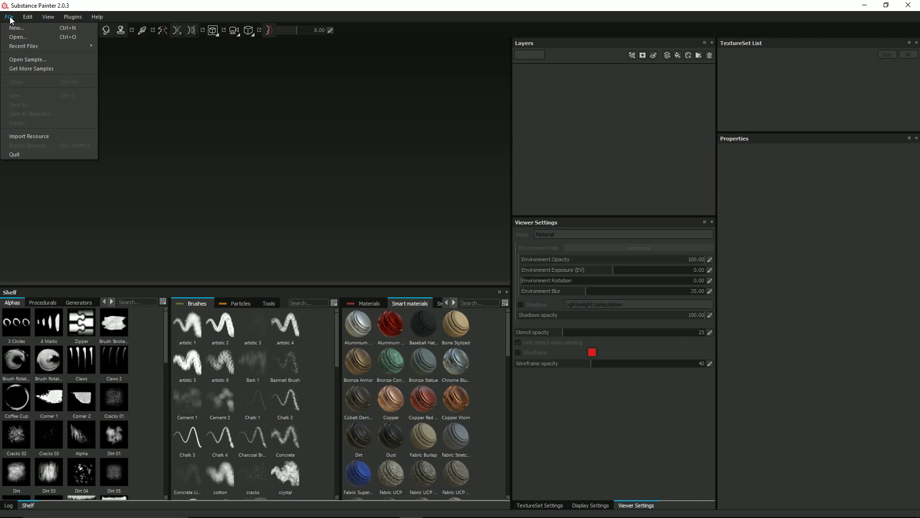
# Open alien craft.spp from Tower Defense/Models/Alien Craft and zoom out to see the craft.
pyautogui.click(18, 37)
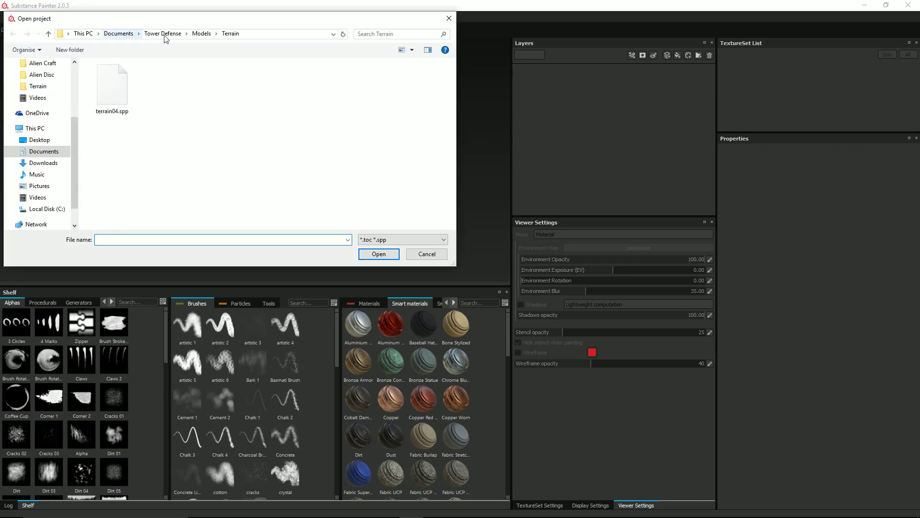
pyautogui.click(201, 34)
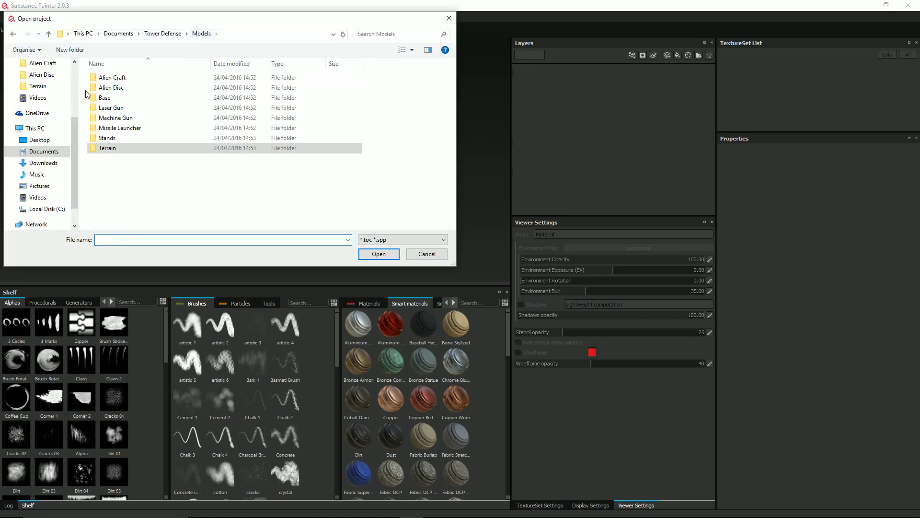
pyautogui.doubleClick(116, 79)
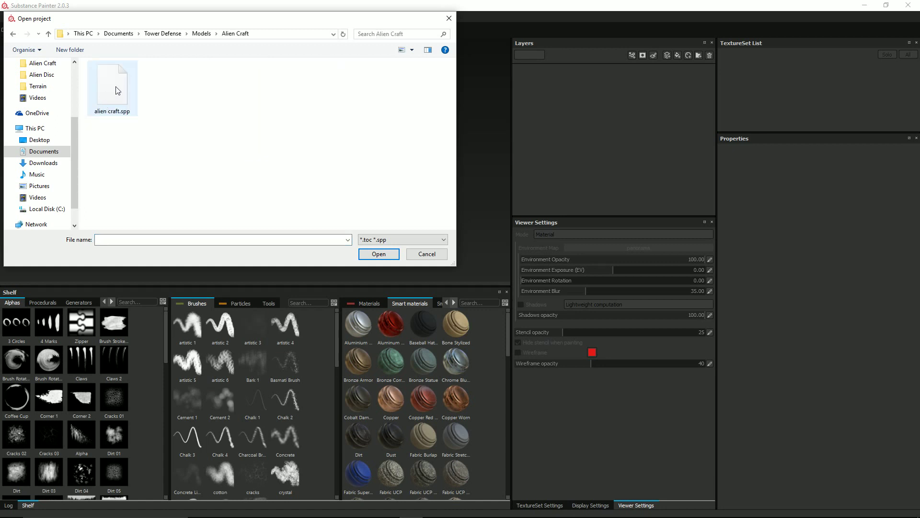
pyautogui.doubleClick(118, 90)
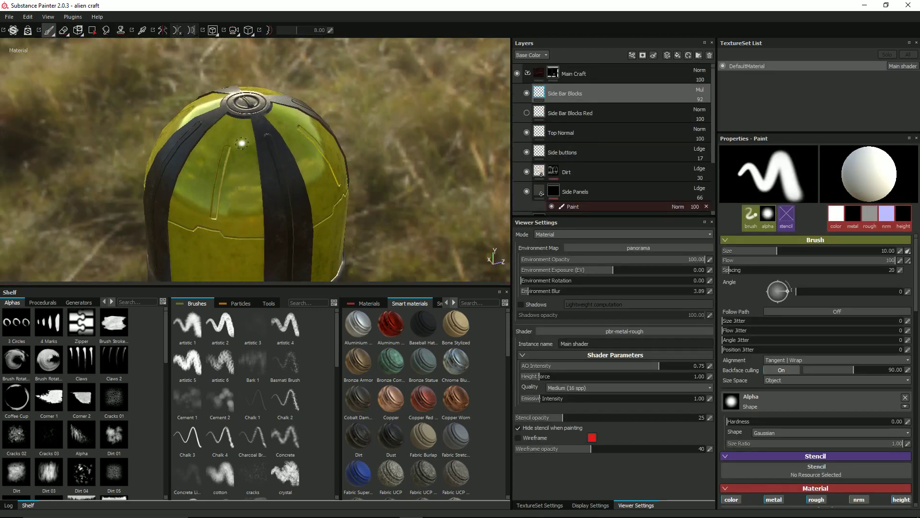
pyautogui.scroll(-5, 248, 142)
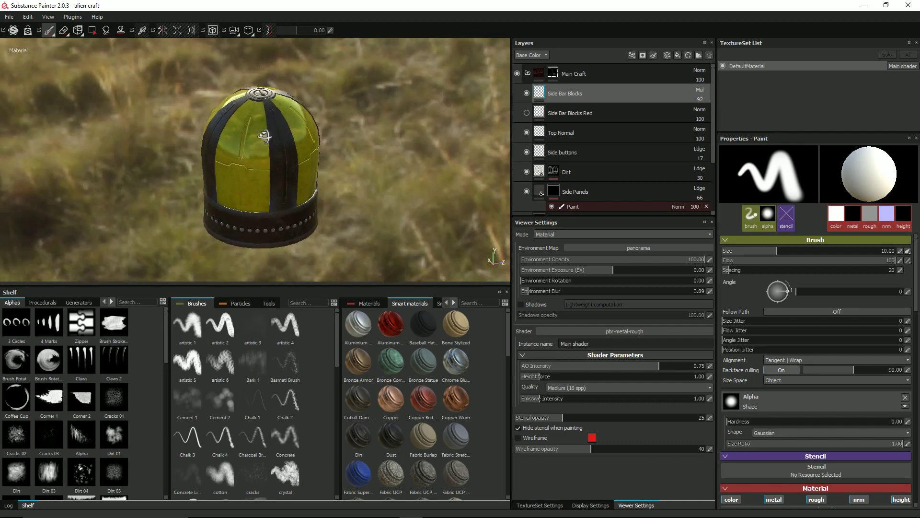
pyautogui.click(10, 17)
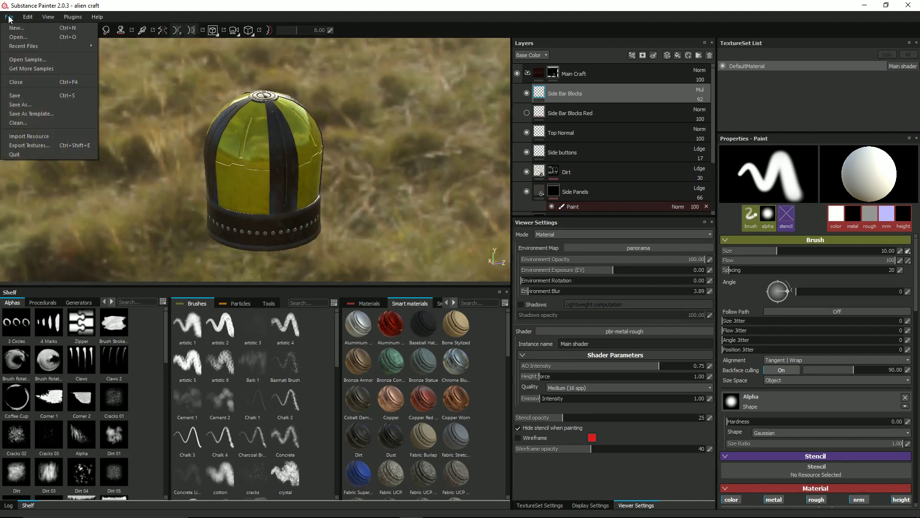
# Set the Export Textures path to Documents/Tower Defense/Models/Alien Craft.
pyautogui.click(56, 145)
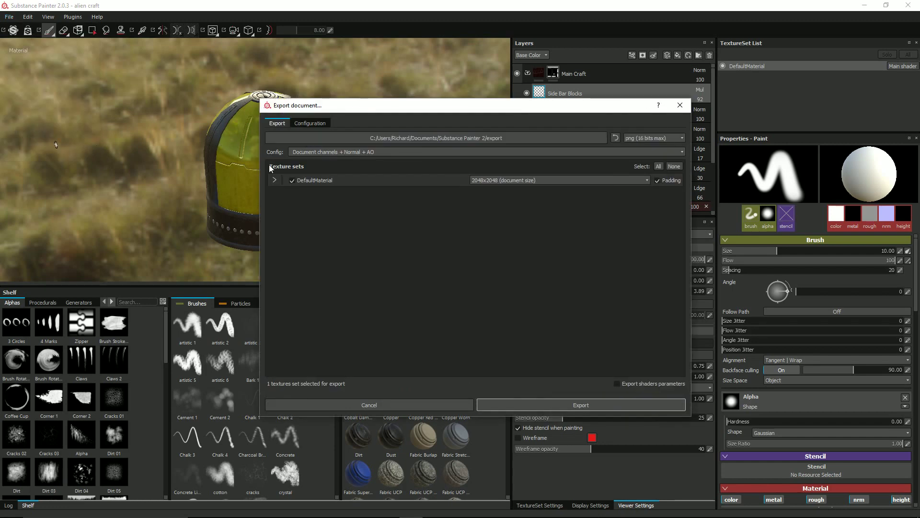
pyautogui.click(418, 137)
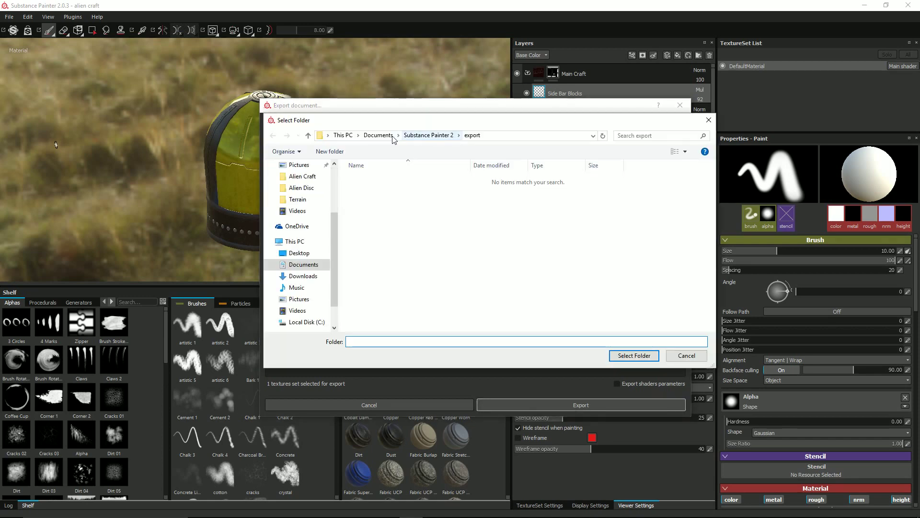
pyautogui.click(378, 135)
pyautogui.scroll(-3, 369, 294)
pyautogui.click(370, 295)
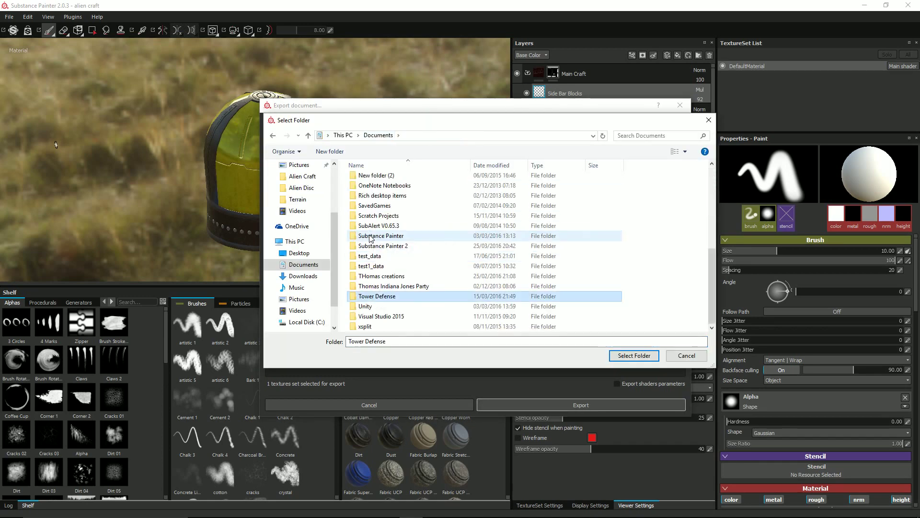
pyautogui.press('Return')
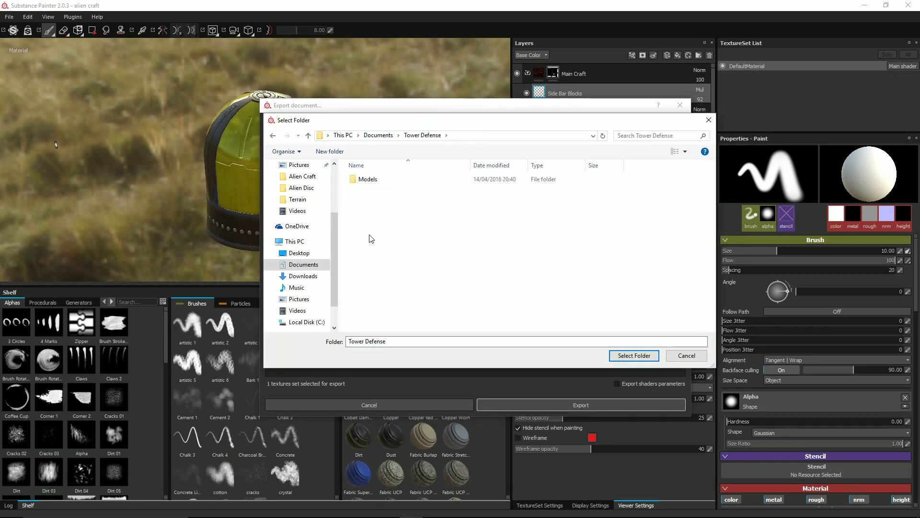
pyautogui.doubleClick(357, 181)
pyautogui.doubleClick(359, 181)
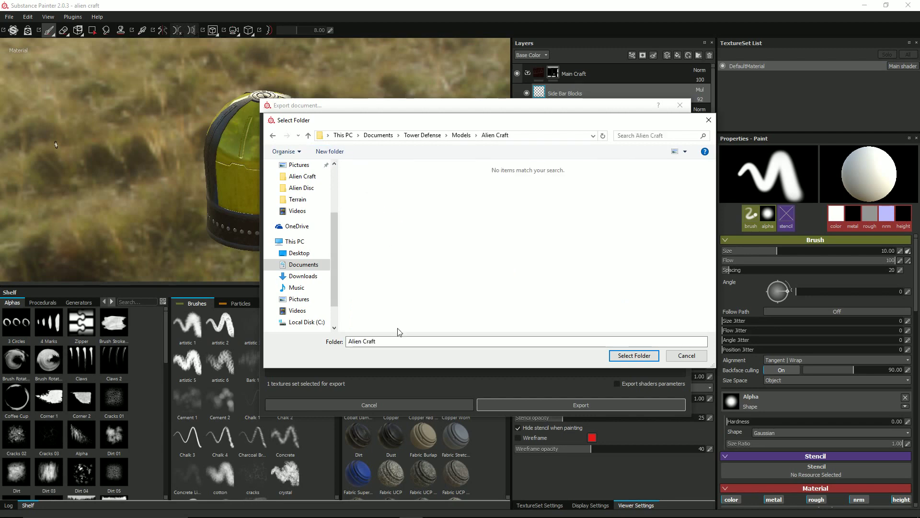
pyautogui.click(635, 355)
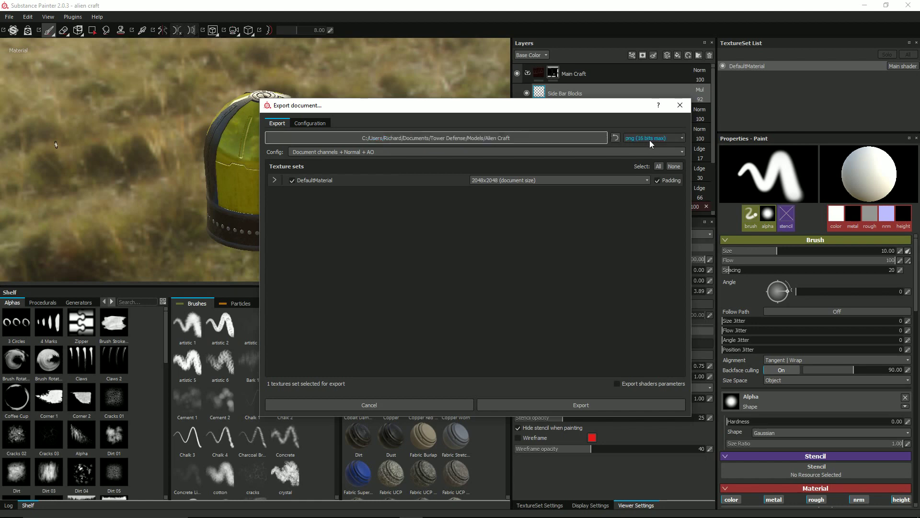
# Choose the Unity 5 (Standard Metallic) export config and review DefaultMaterial's four output maps.
pyautogui.click(412, 152)
pyautogui.scroll(-3, 408, 182)
pyautogui.click(344, 204)
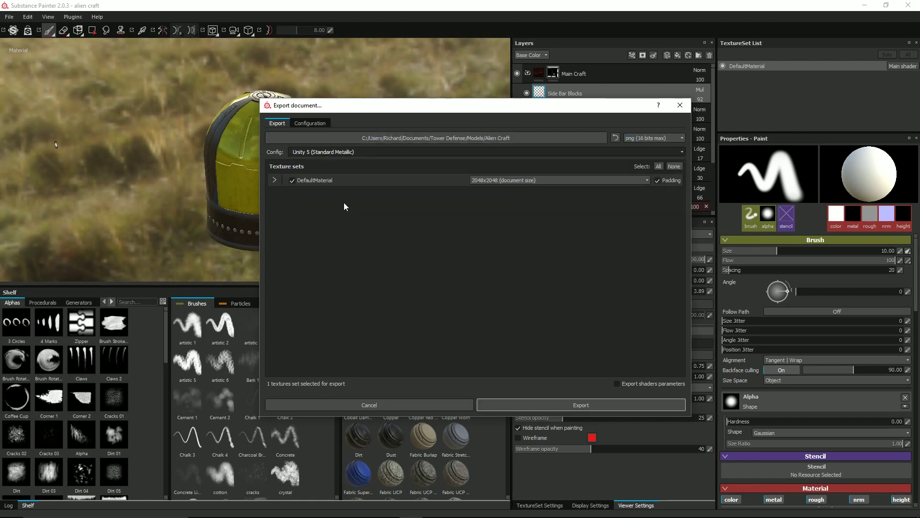
pyautogui.click(274, 180)
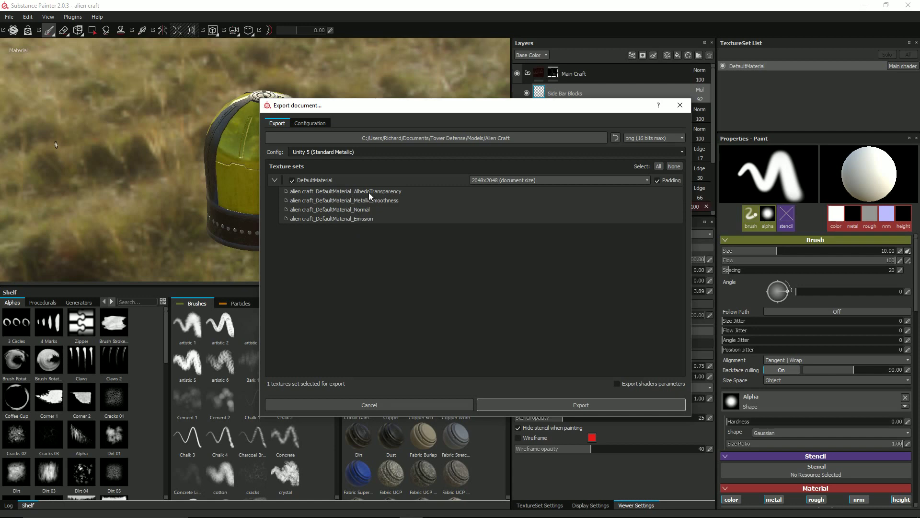
pyautogui.click(316, 125)
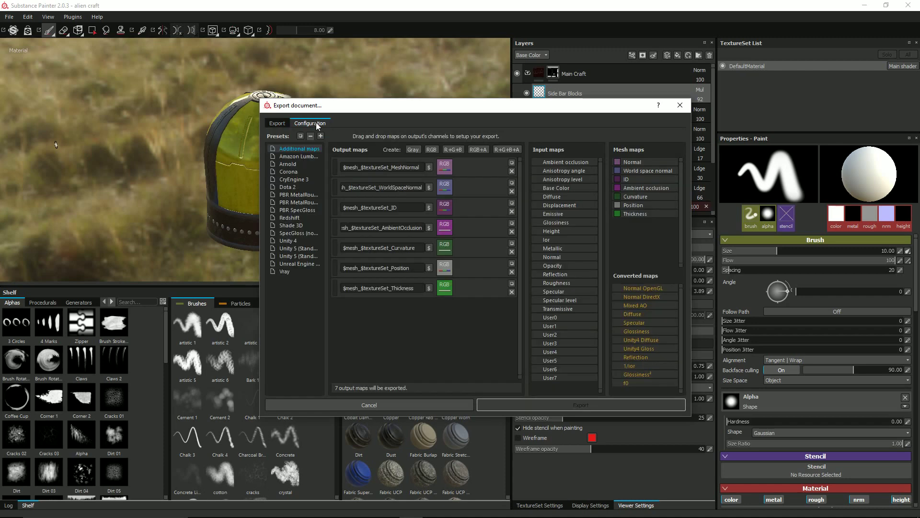
# Compare the Unity 5, Unity 4 and Unreal Engine presets' output maps, then reselect Unity 5.
pyautogui.click(306, 249)
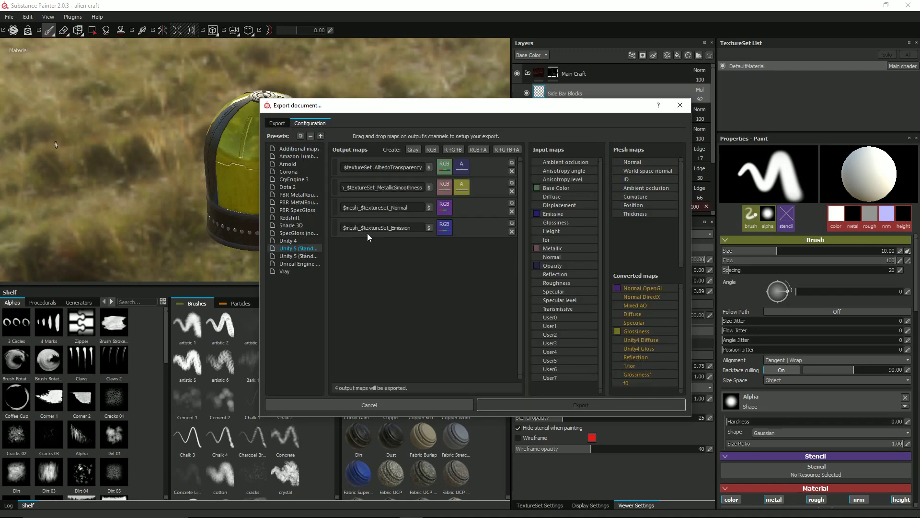
pyautogui.click(299, 178)
pyautogui.click(290, 241)
pyautogui.click(294, 249)
pyautogui.click(290, 241)
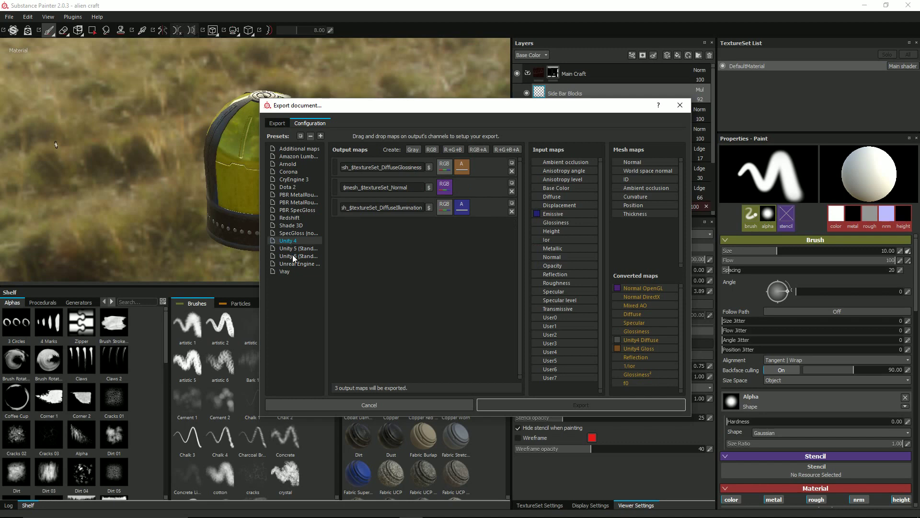
pyautogui.click(292, 264)
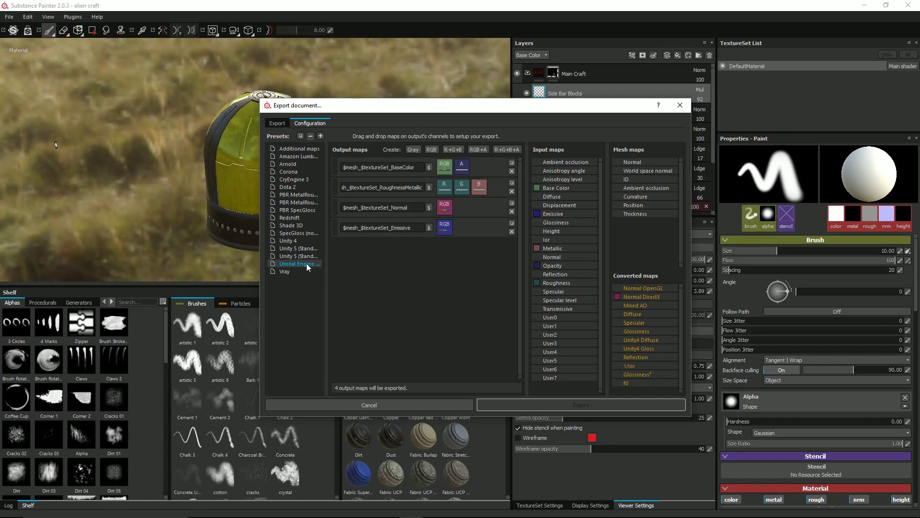
pyautogui.click(312, 249)
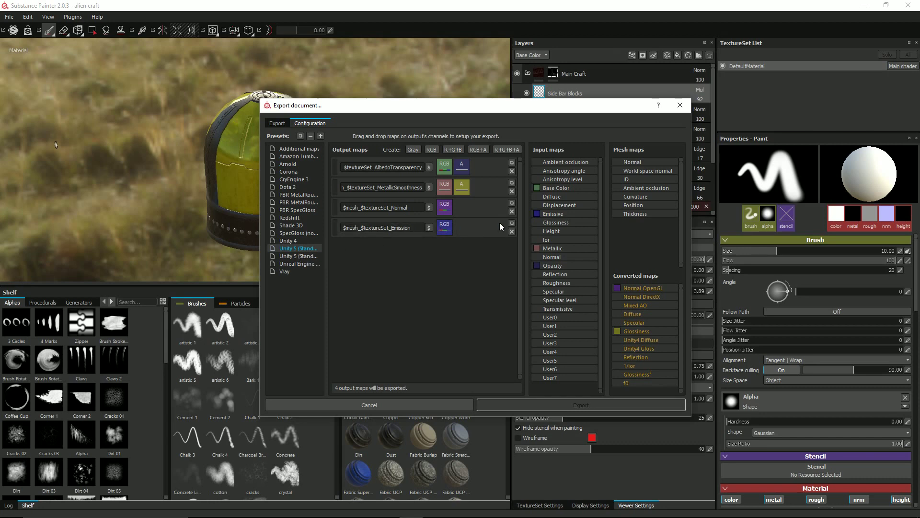
# Add a fifth output map copied from Emission and rename it Height.
pyautogui.click(512, 223)
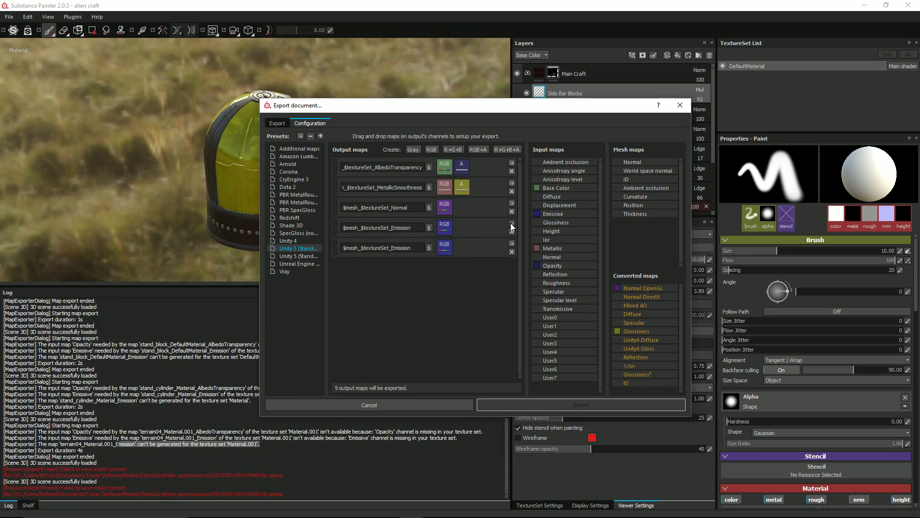
pyautogui.click(420, 248)
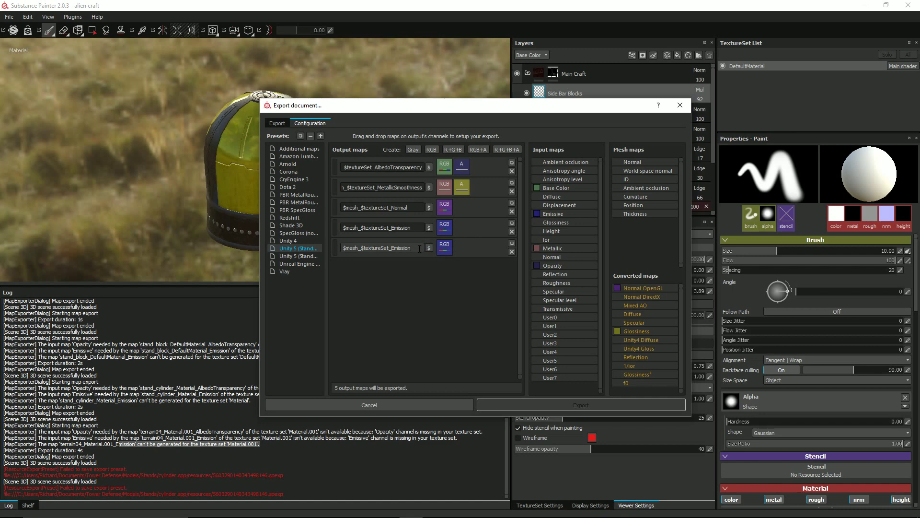
pyautogui.press('BackSpace')
pyautogui.press('BackSpace')
pyautogui.press('BackSpace')
pyautogui.press('BackSpace')
pyautogui.press('BackSpace')
pyautogui.press('BackSpace')
pyautogui.press('BackSpace')
pyautogui.press('BackSpace')
pyautogui.write('Height')
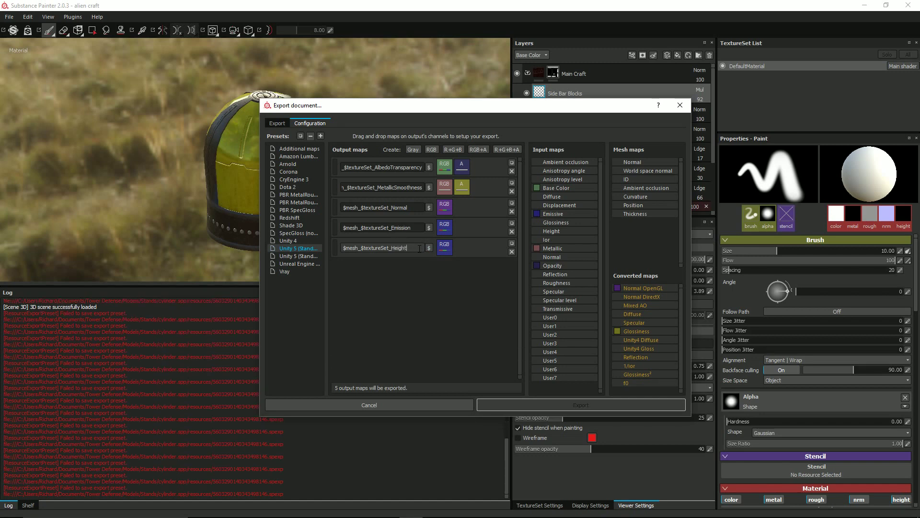
# Clear the Height output's channel and feed it the Height input as a gray channel.
pyautogui.rightClick(444, 248)
pyautogui.click(455, 262)
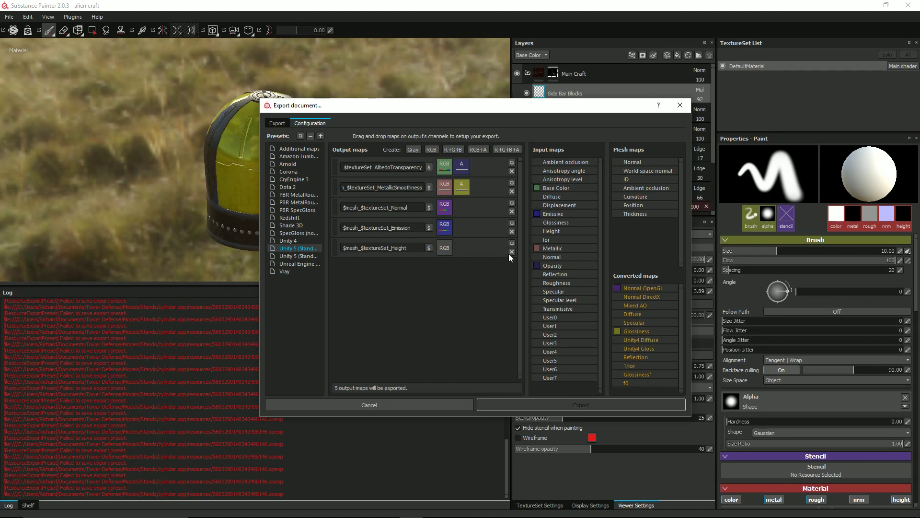
pyautogui.moveTo(542, 234); pyautogui.dragTo(447, 248)
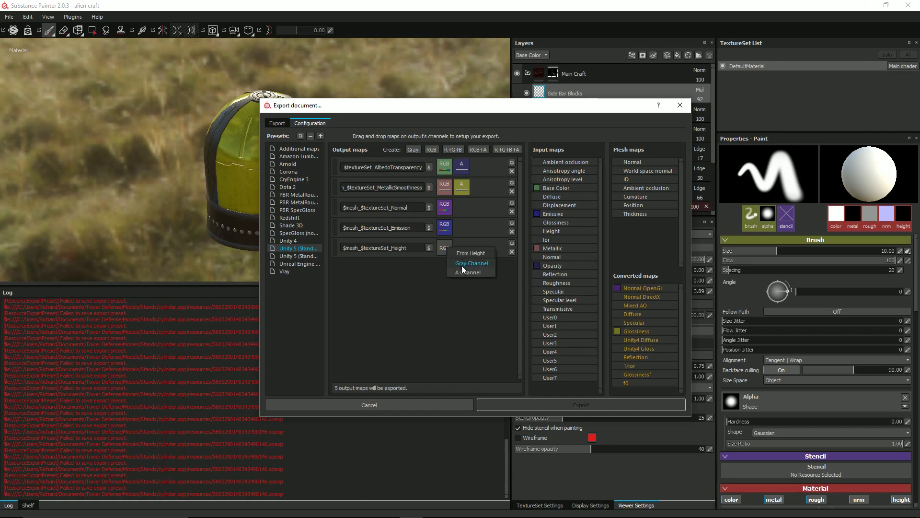
pyautogui.click(462, 266)
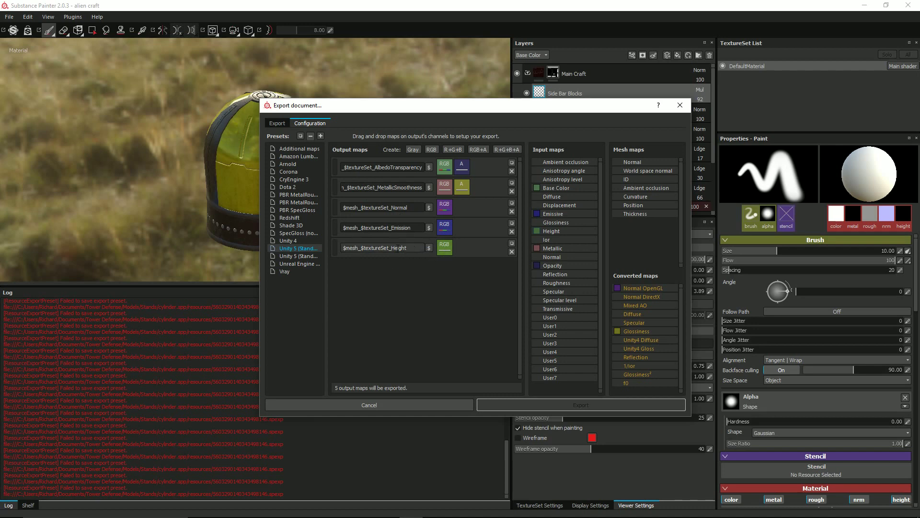
pyautogui.moveTo(411, 247); pyautogui.dragTo(343, 249)
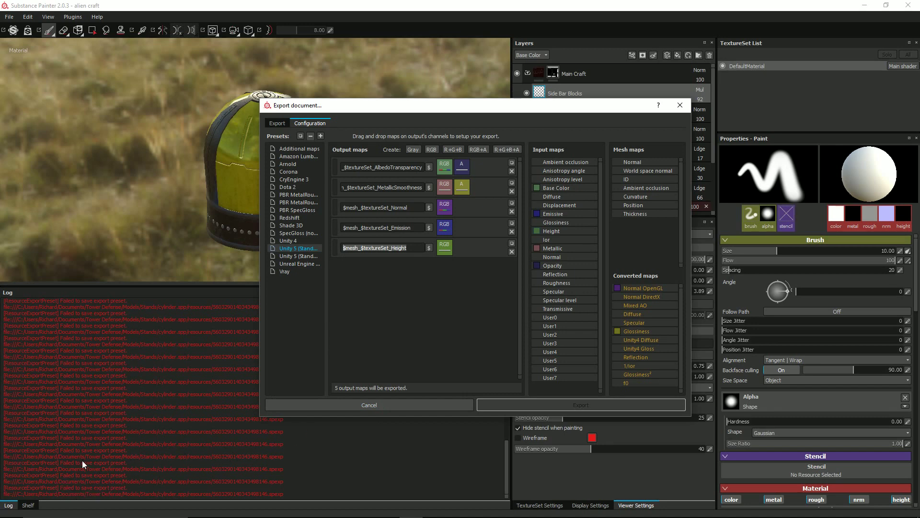
# Export the alien craft textures from the Export tab with Unity 5 (Standard Metallic).
pyautogui.click(278, 124)
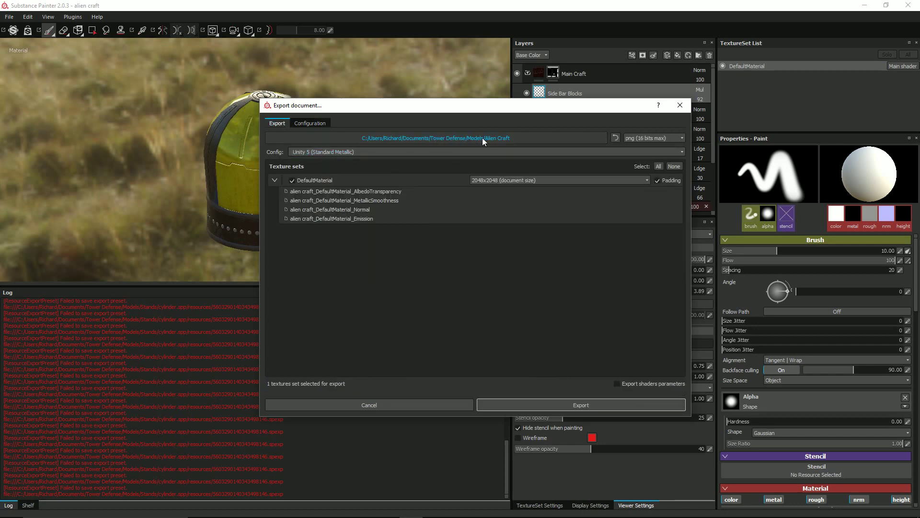
pyautogui.click(528, 401)
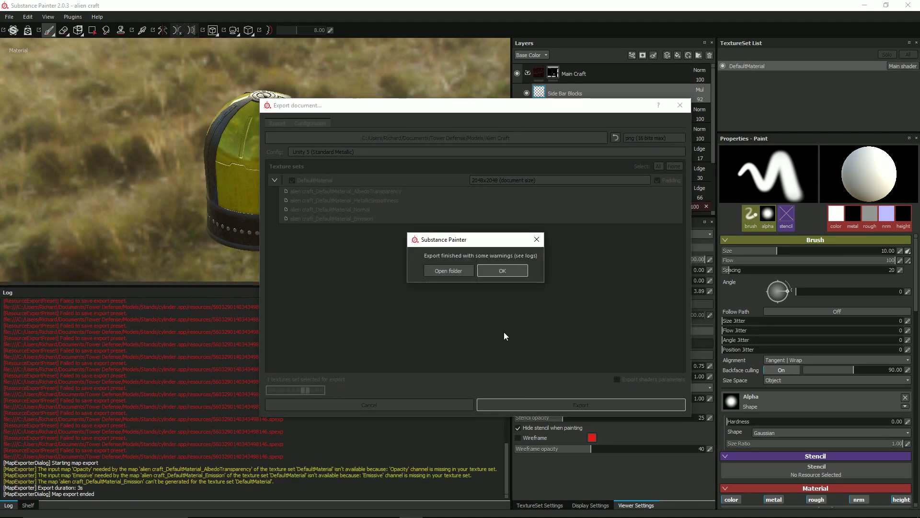
# Dismiss the export warning, show TextureSet Settings and select the warning lines in the log.
pyautogui.click(497, 270)
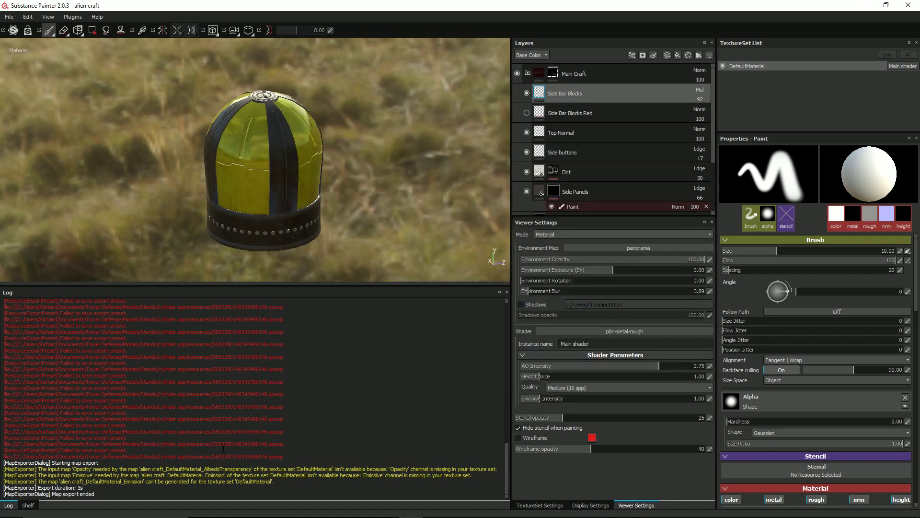
pyautogui.keyDown('alt'); pyautogui.moveTo(330, 205); pyautogui.dragTo(299, 214); pyautogui.keyUp('alt')
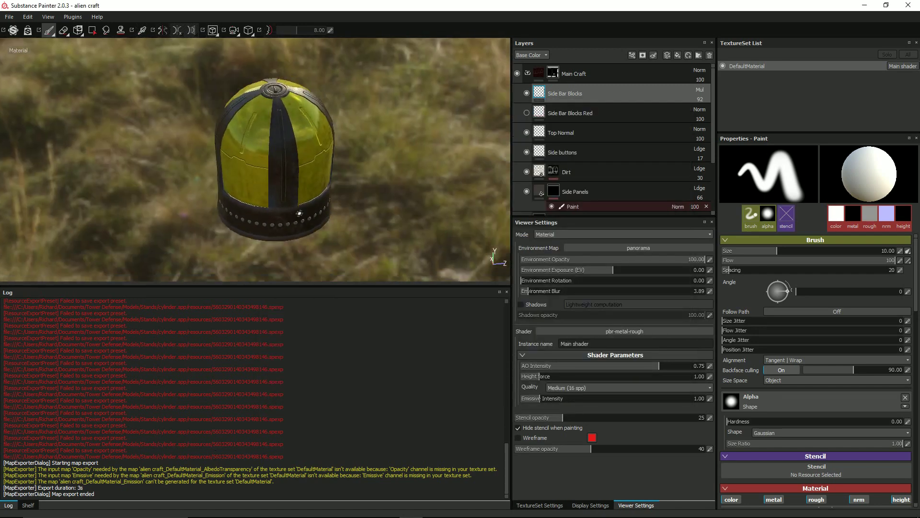
pyautogui.scroll(-2, 882, 446)
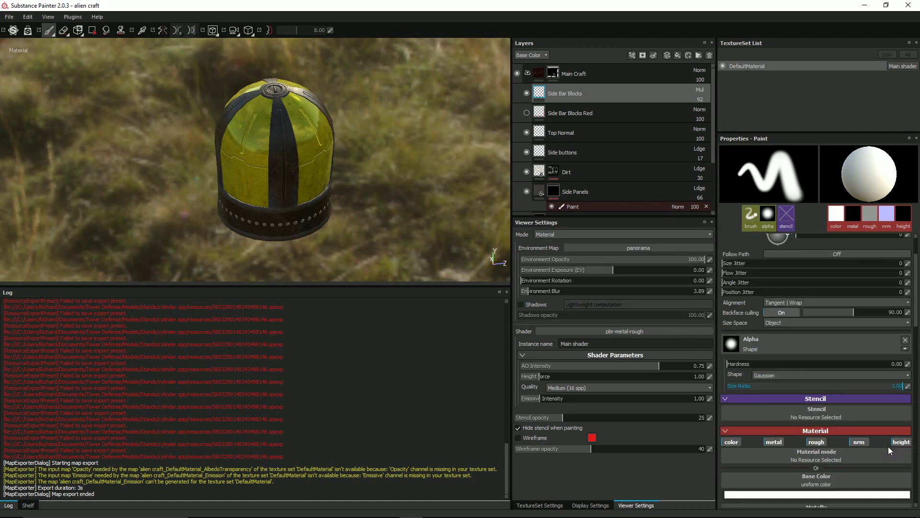
pyautogui.click(540, 505)
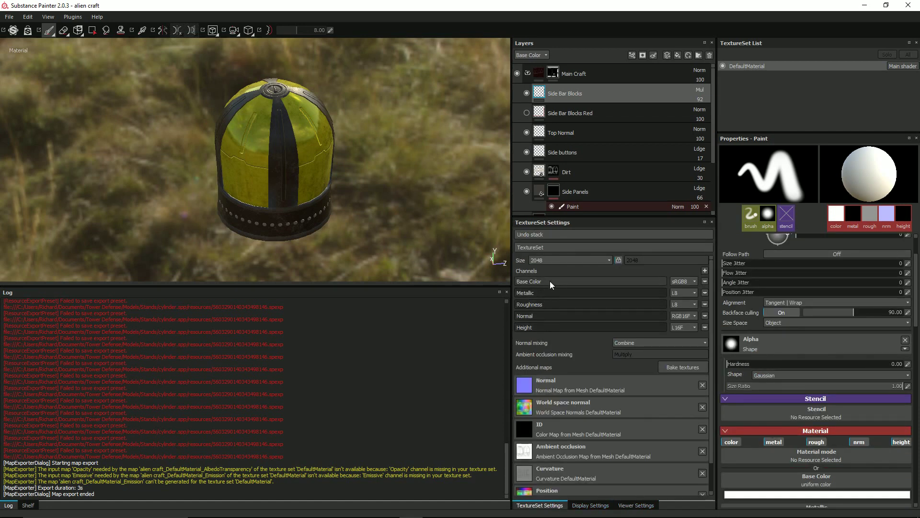
pyautogui.keyDown('alt'); pyautogui.moveTo(314, 195); pyautogui.dragTo(214, 274); pyautogui.keyUp('alt')
pyautogui.moveTo(278, 481); pyautogui.dragTo(4, 469)
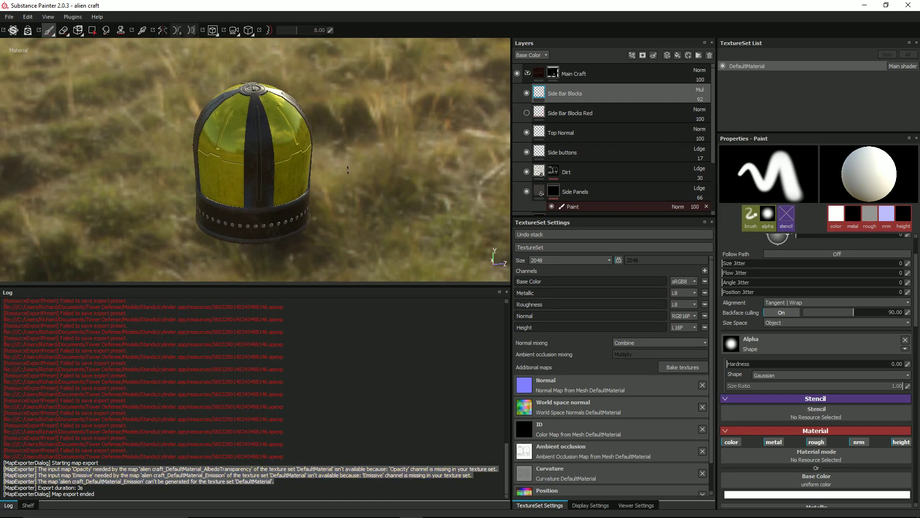
pyautogui.scroll(2, 347, 170)
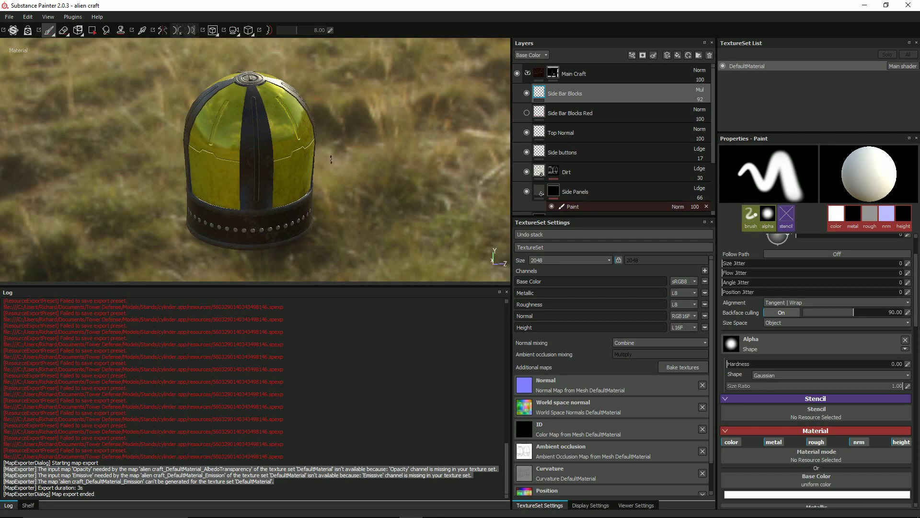
pyautogui.keyDown('alt'); pyautogui.moveTo(330, 159); pyautogui.dragTo(350, 177); pyautogui.keyUp('alt')
# Save the alien craft project and open alien disc.spp from Models/Alien Disc.
pyautogui.click(9, 17)
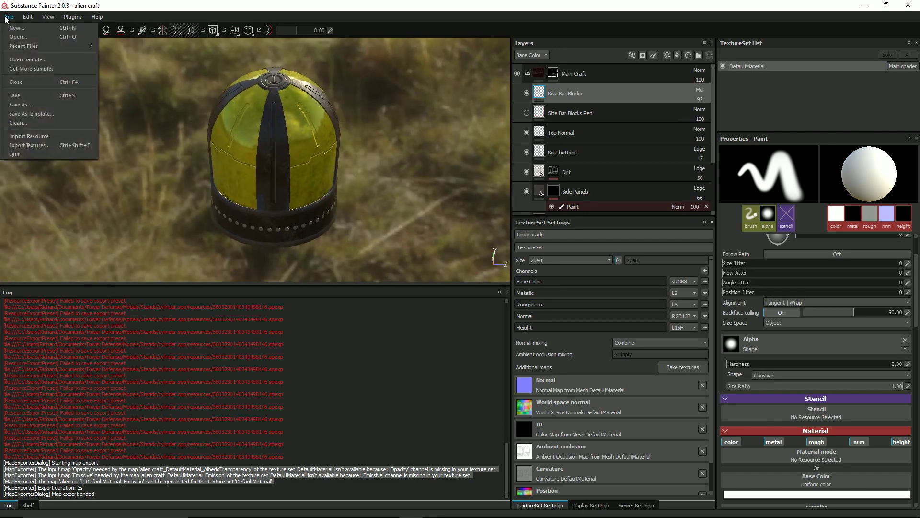
pyautogui.click(22, 37)
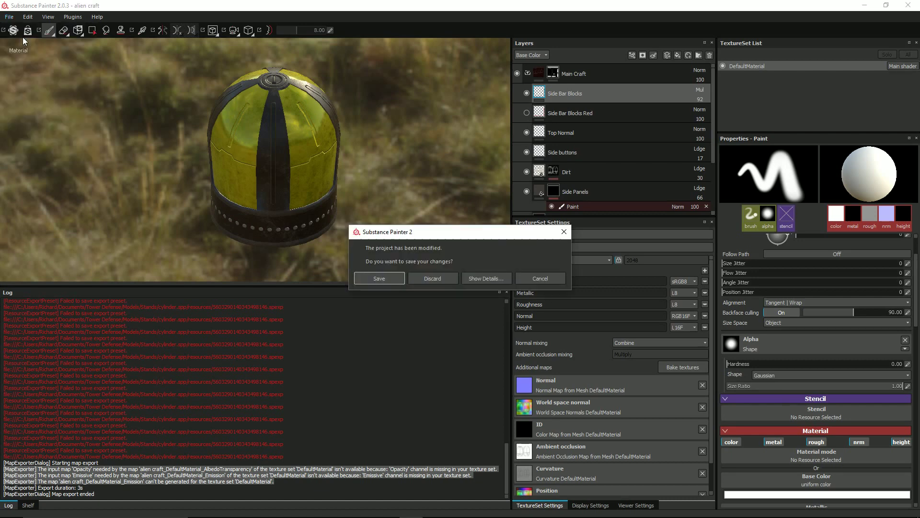
pyautogui.click(380, 279)
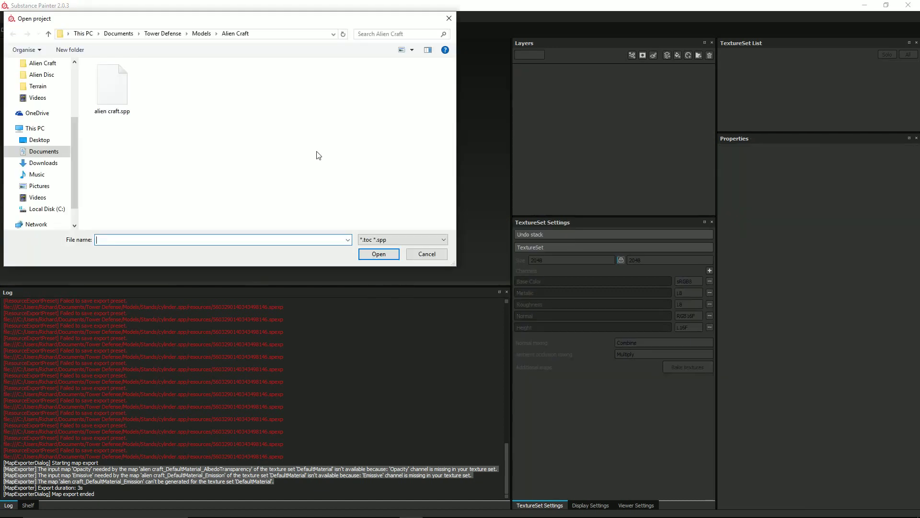
pyautogui.click(202, 34)
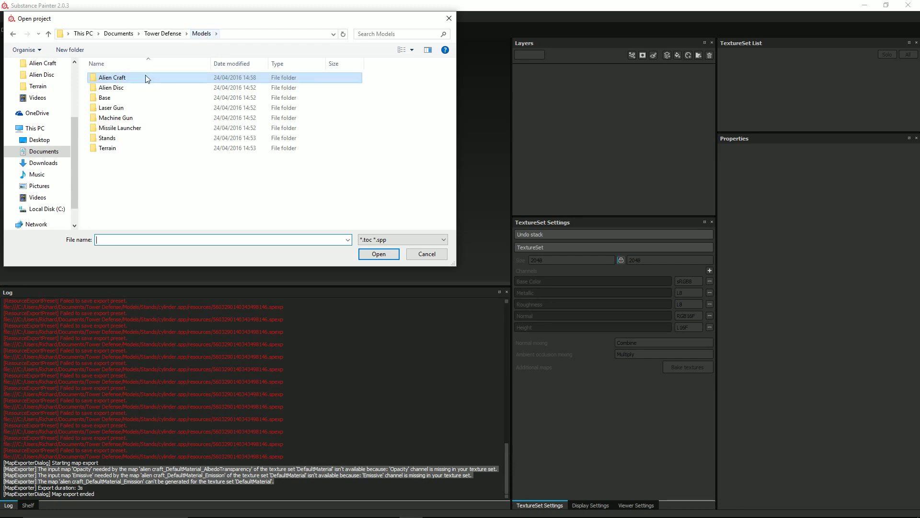
pyautogui.doubleClick(144, 87)
pyautogui.doubleClick(122, 93)
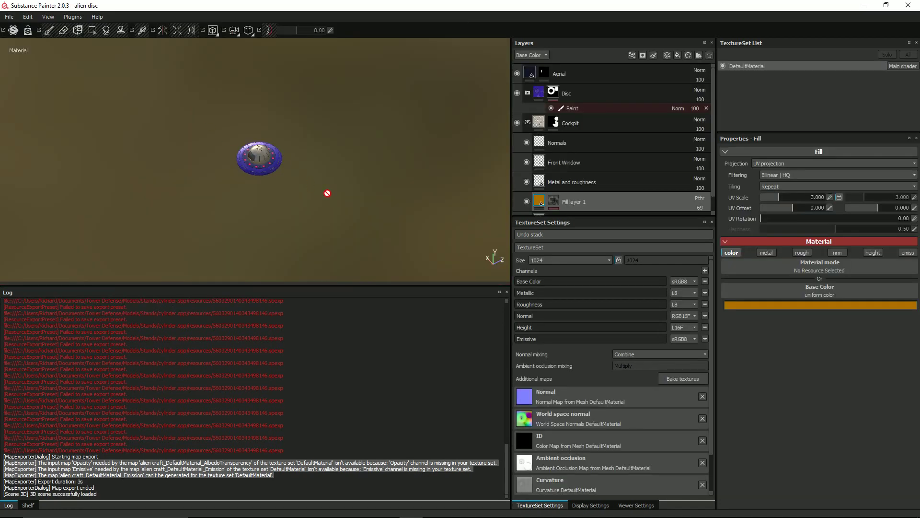
pyautogui.click(9, 17)
# Set the Export Textures path to Documents/Tower Defense/Models/Alien Disc.
pyautogui.click(33, 146)
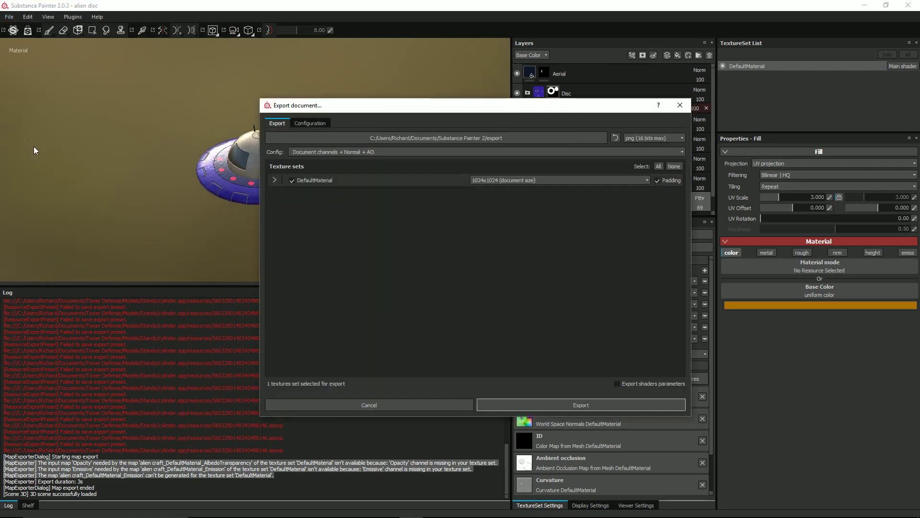
pyautogui.click(399, 138)
pyautogui.click(369, 136)
pyautogui.click(380, 238)
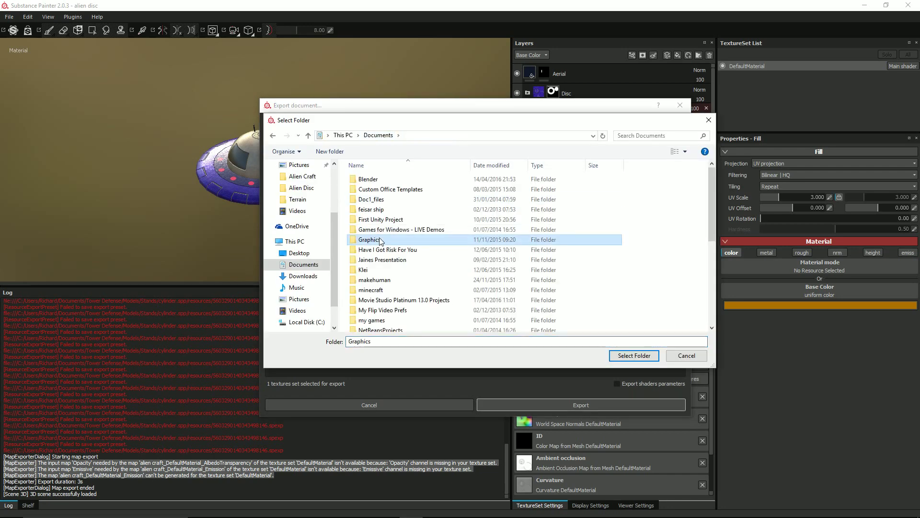
pyautogui.write('Tower Defense')
pyautogui.press('Return')
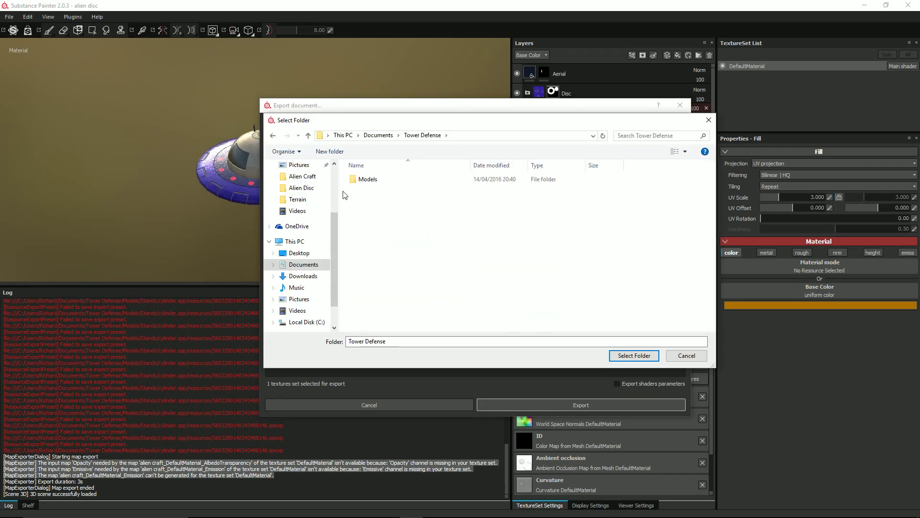
pyautogui.doubleClick(367, 180)
pyautogui.doubleClick(375, 192)
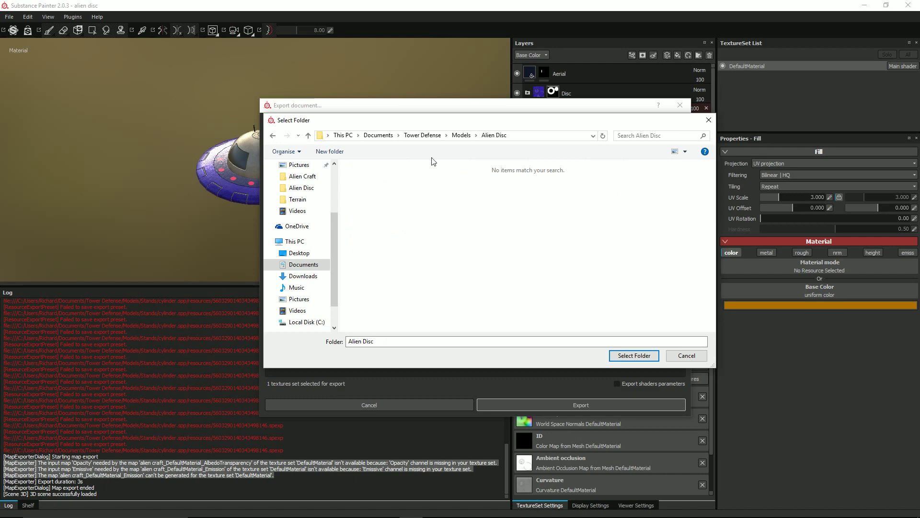
pyautogui.moveTo(451, 123); pyautogui.dragTo(406, 140)
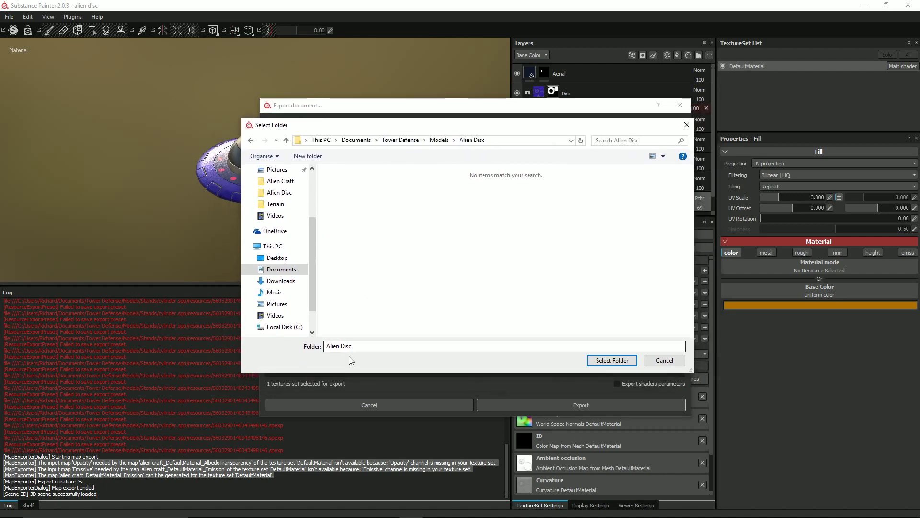
pyautogui.click(605, 360)
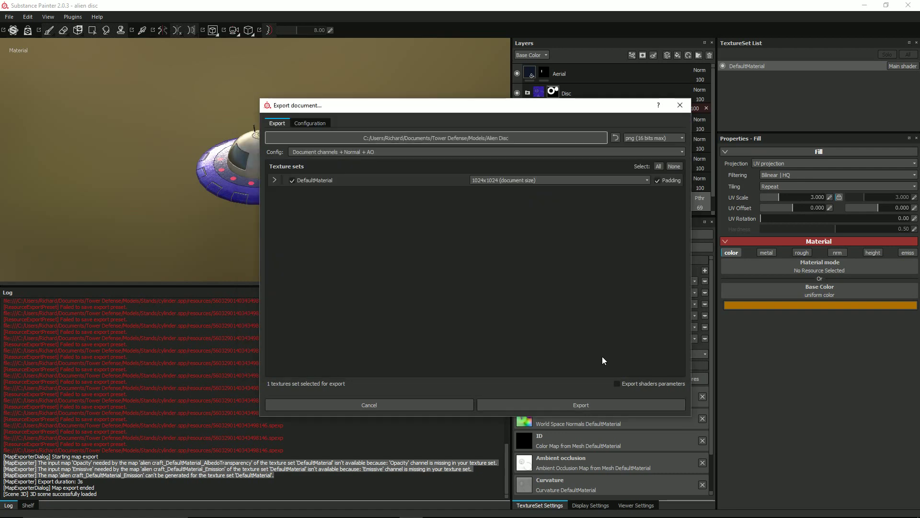
# Choose Unity 5 (Standard Metallic), export the disc's five maps and close the finished message.
pyautogui.click(376, 151)
pyautogui.scroll(-5, 396, 177)
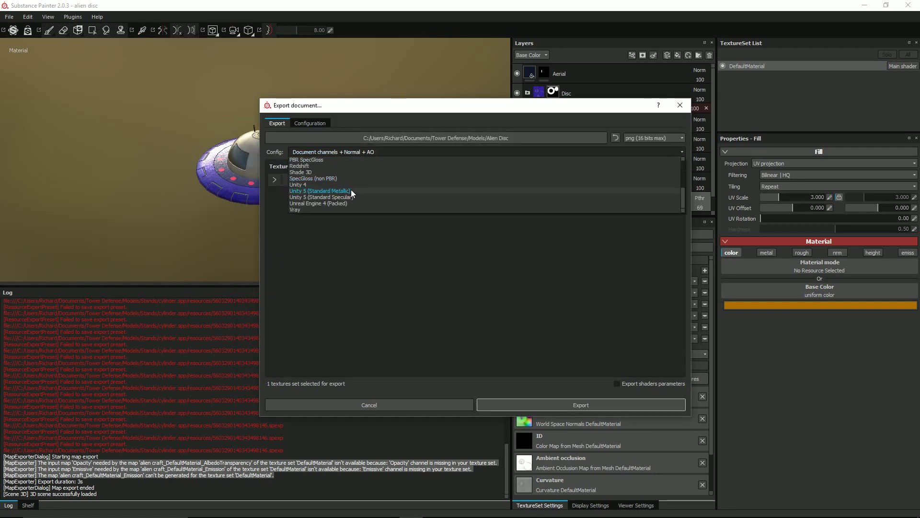
pyautogui.click(350, 190)
pyautogui.click(274, 180)
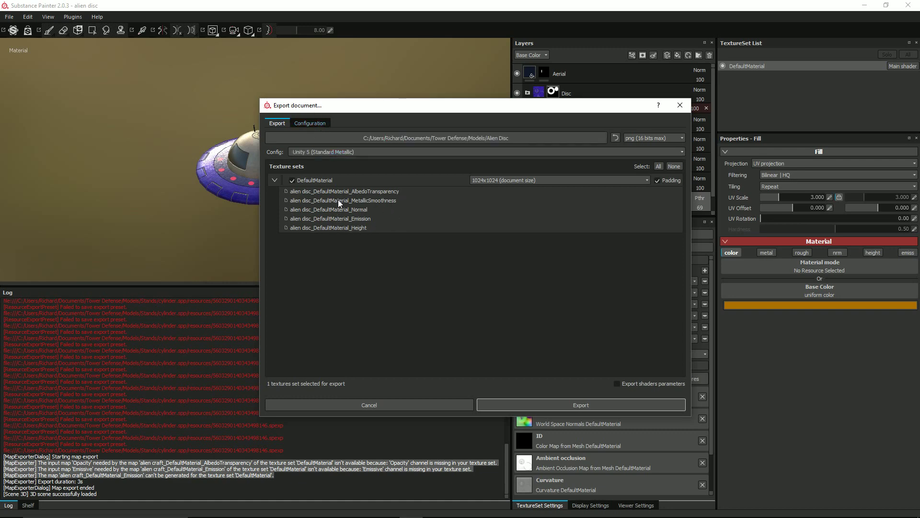
pyautogui.click(508, 405)
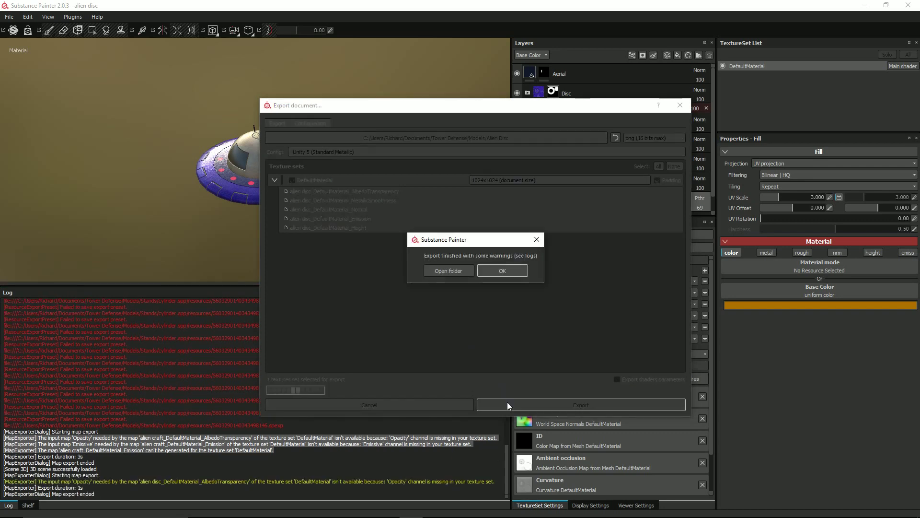
pyautogui.click(500, 271)
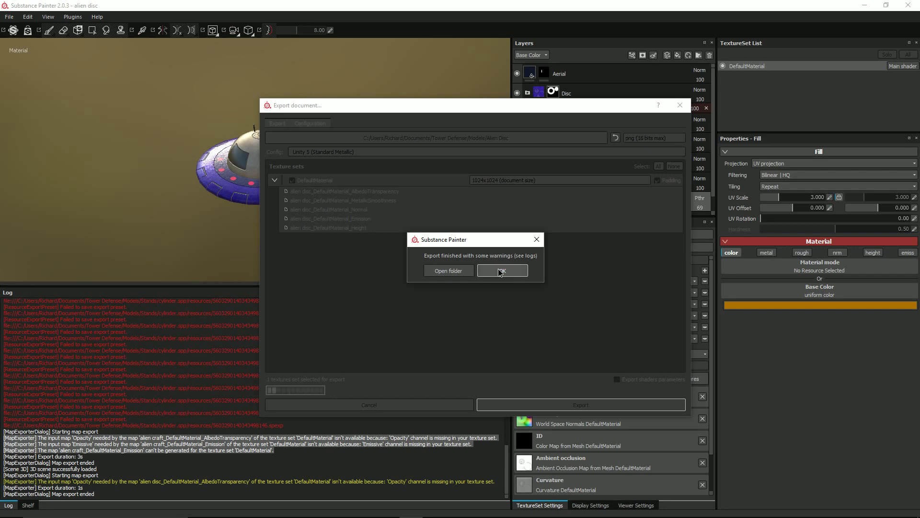
pyautogui.click(500, 271)
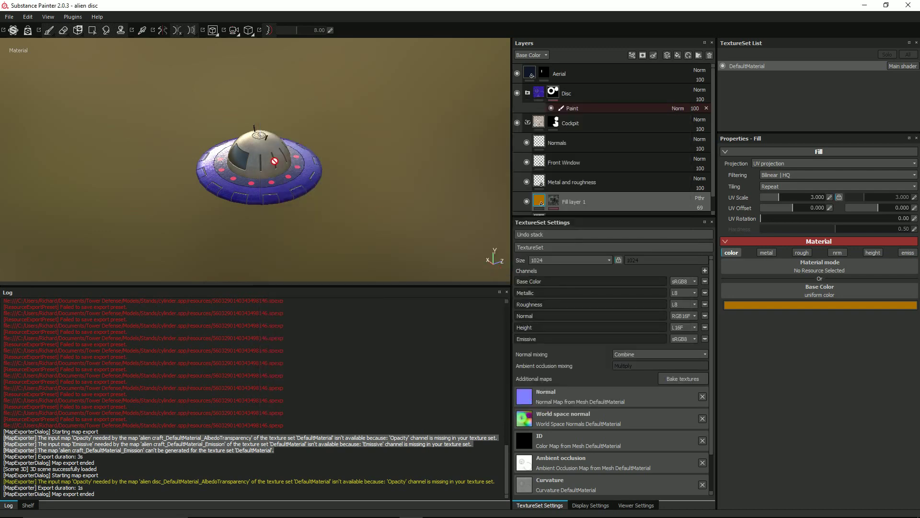
# Zoom the viewport in and back out on the terrain04 terrain model.
pyautogui.scroll(3, 274, 161)
pyautogui.scroll(-2, 275, 162)
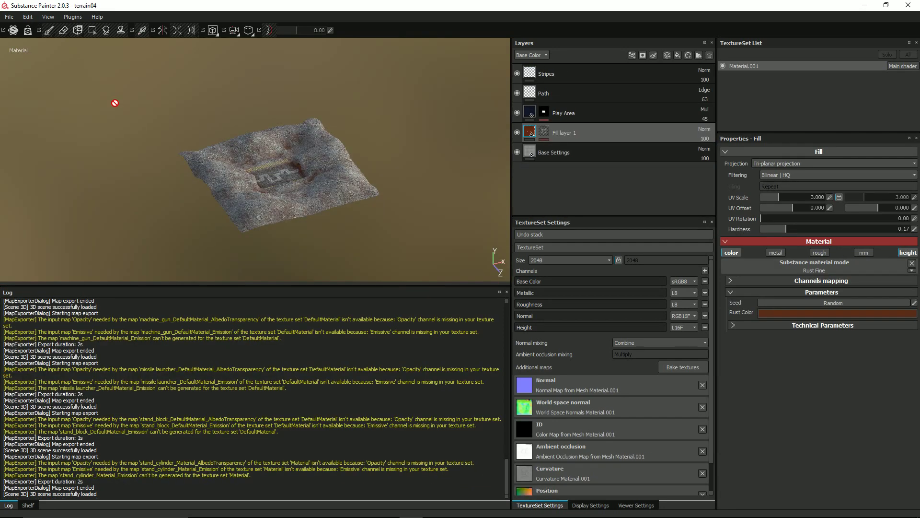
pyautogui.scroll(10, 214, 149)
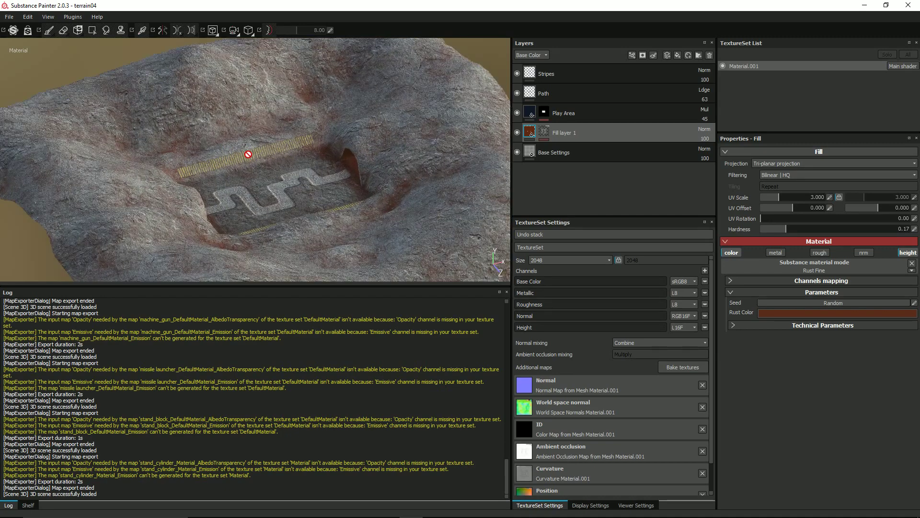
pyautogui.keyDown('alt'); pyautogui.moveTo(252, 151); pyautogui.dragTo(219, 150); pyautogui.keyUp('alt')
pyautogui.scroll(-2, 267, 134)
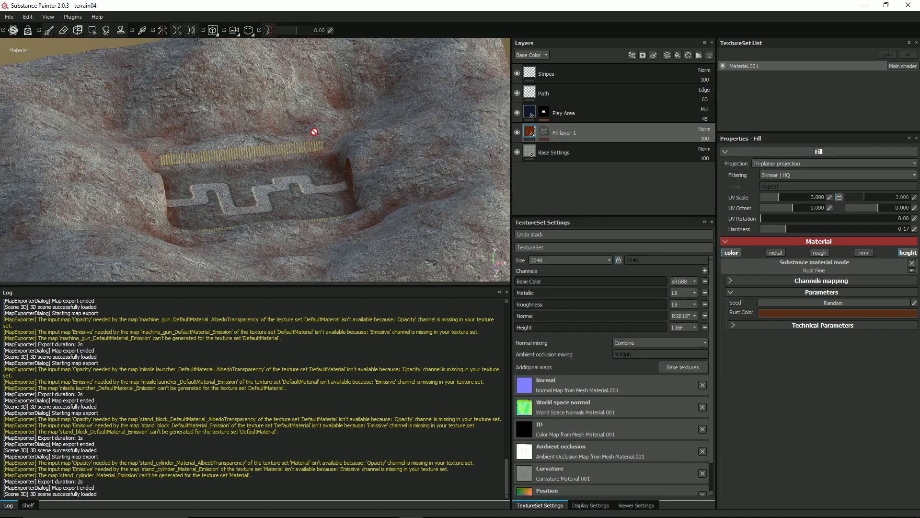
pyautogui.keyDown('alt'); pyautogui.moveTo(418, 128); pyautogui.dragTo(239, 111); pyautogui.keyUp('alt')
pyautogui.click(706, 130)
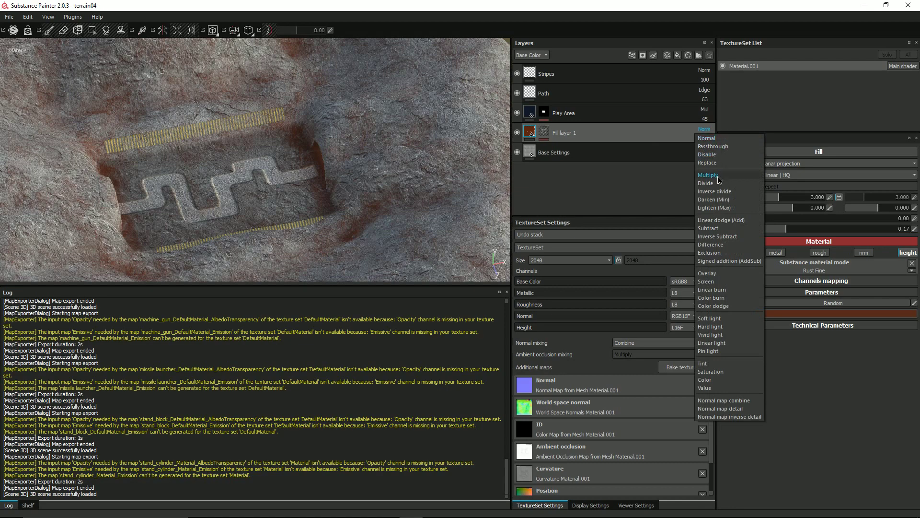
# Set Fill layer 1 to Multiply blending and toggle its visibility to compare the grey terrain.
pyautogui.click(719, 176)
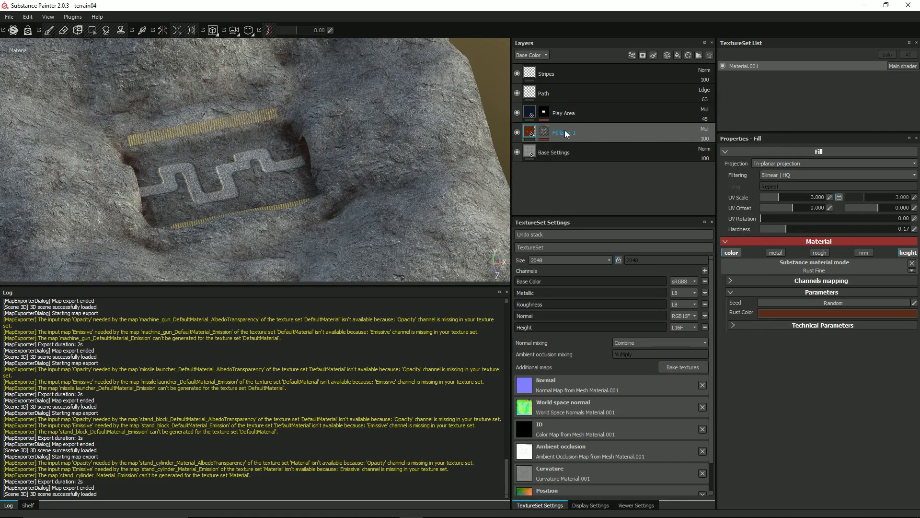
pyautogui.keyDown('alt'); pyautogui.moveTo(163, 139); pyautogui.dragTo(412, 48); pyautogui.keyUp('alt')
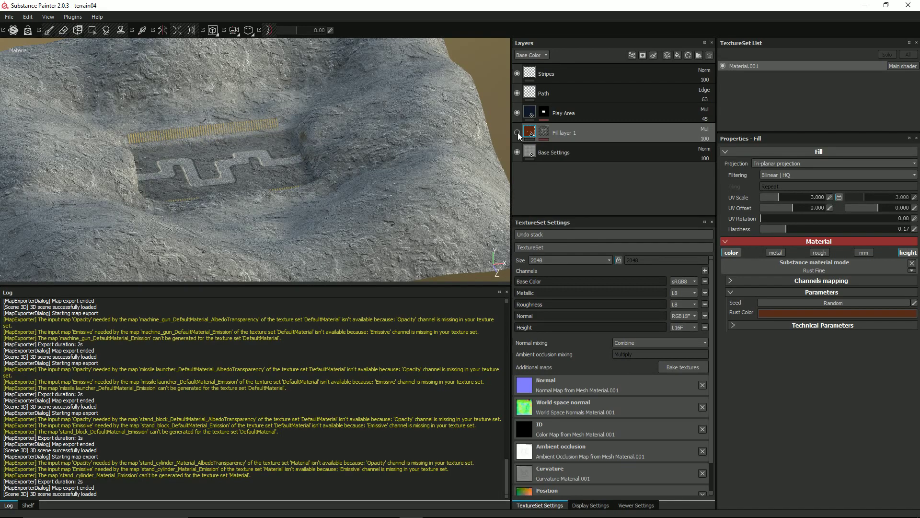
pyautogui.click(517, 132)
# Reframe the view to a frontal, centred look at the pit and open the File menu.
pyautogui.keyDown('alt'); pyautogui.moveTo(251, 143); pyautogui.dragTo(248, 162, button='middle'); pyautogui.keyUp('alt')
pyautogui.moveTo(248, 162)
pyautogui.keyDown('alt'); pyautogui.mouseDown()
pyautogui.moveTo(206, 160)
pyautogui.moveTo(257, 159)
pyautogui.mouseUp(); pyautogui.keyUp('alt')
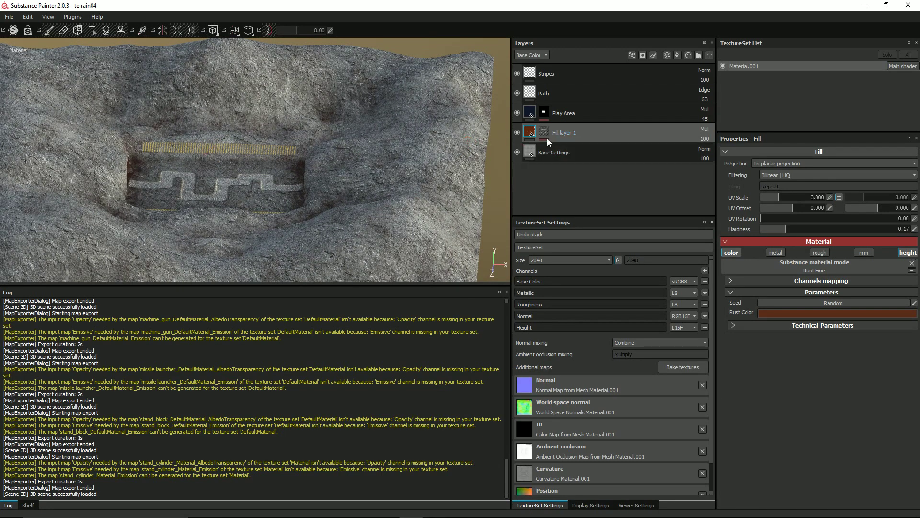
pyautogui.scroll(3, 230, 156)
pyautogui.keyDown('alt'); pyautogui.moveTo(230, 156); pyautogui.dragTo(289, 127, button='middle'); pyautogui.keyUp('alt')
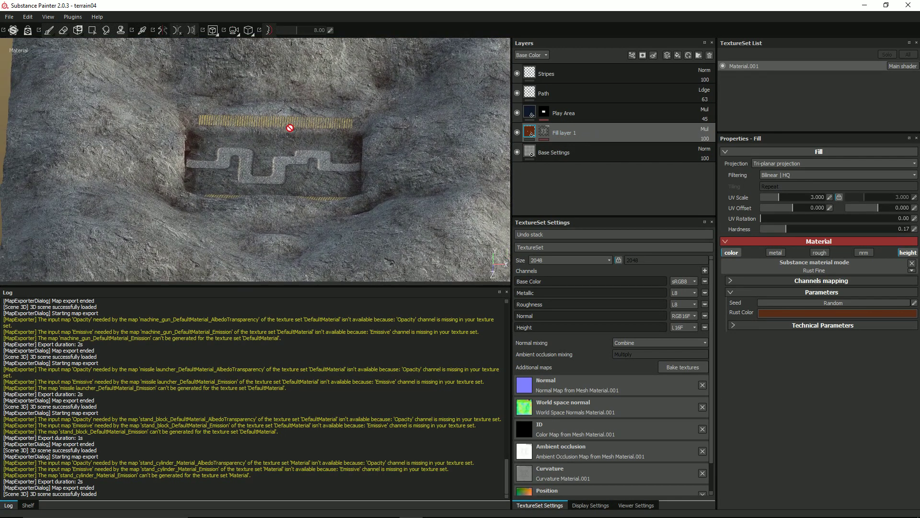
pyautogui.click(9, 17)
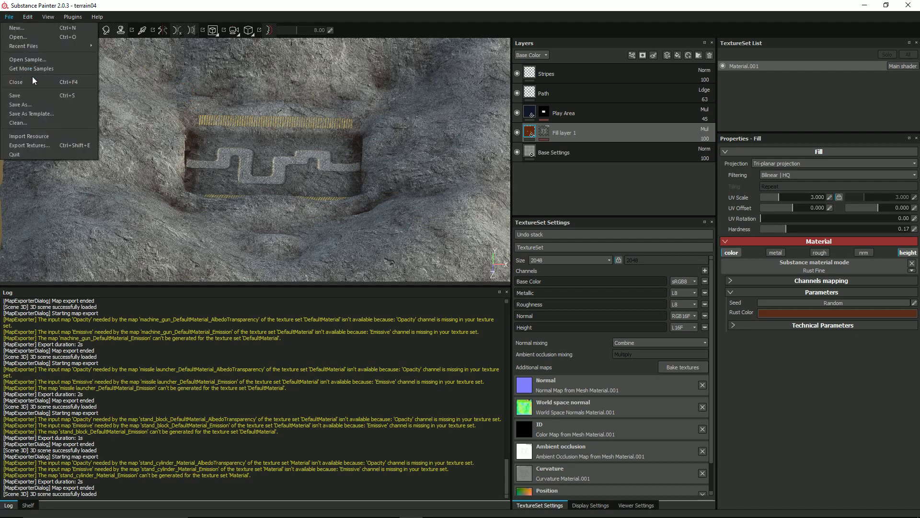
# In Export Textures, set the output folder to Documents/Tower Defense/Models/Terrain.
pyautogui.click(35, 144)
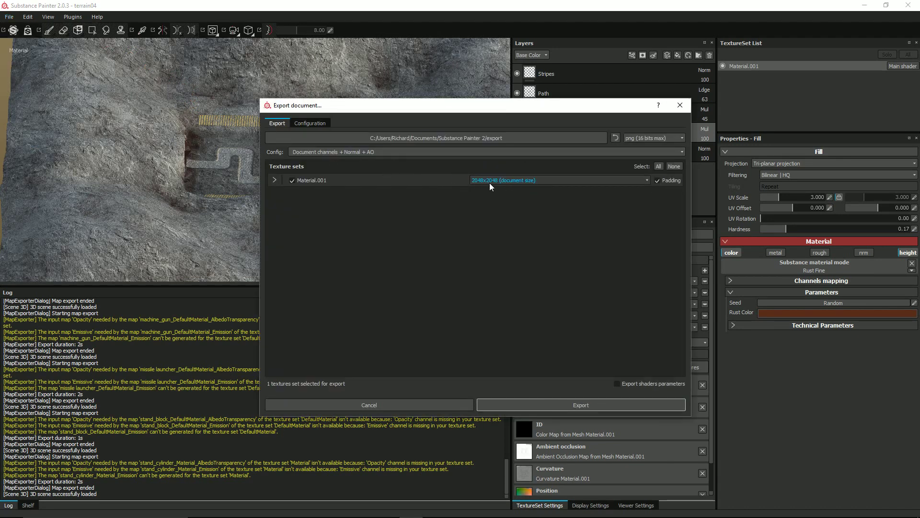
pyautogui.click(433, 138)
pyautogui.click(382, 136)
pyautogui.click(410, 222)
pyautogui.scroll(-5, 410, 222)
pyautogui.click(410, 222)
pyautogui.doubleClick(410, 223)
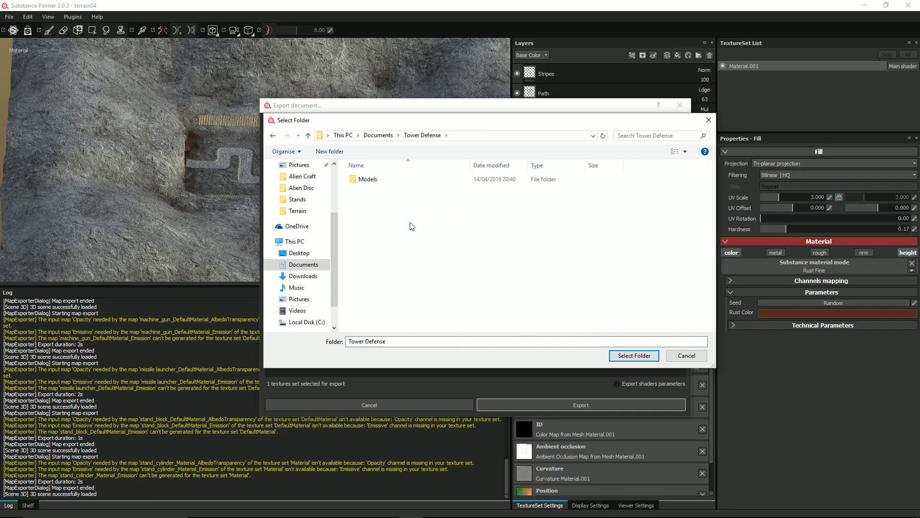
pyautogui.doubleClick(365, 179)
pyautogui.doubleClick(361, 250)
pyautogui.click(634, 355)
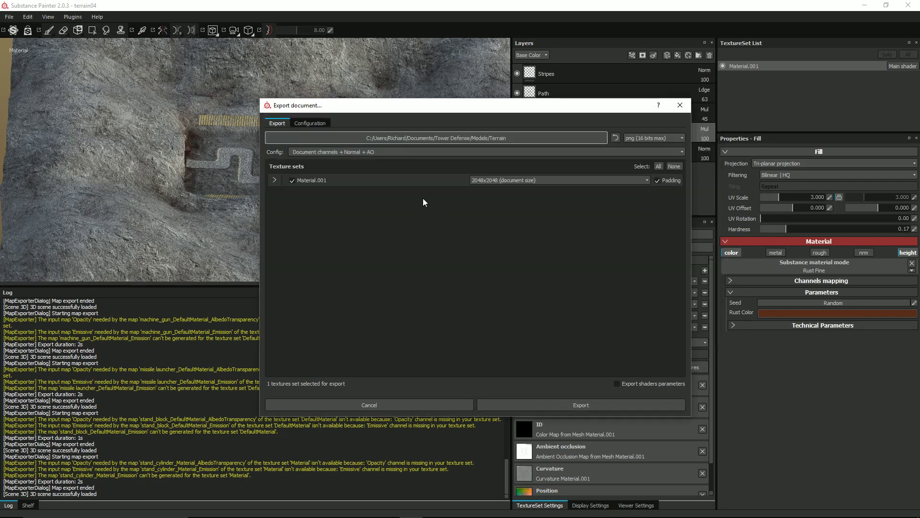
# Export the terrain textures with the Unity 5 (Standard Metallic) preset and dismiss the finished message.
pyautogui.click(398, 152)
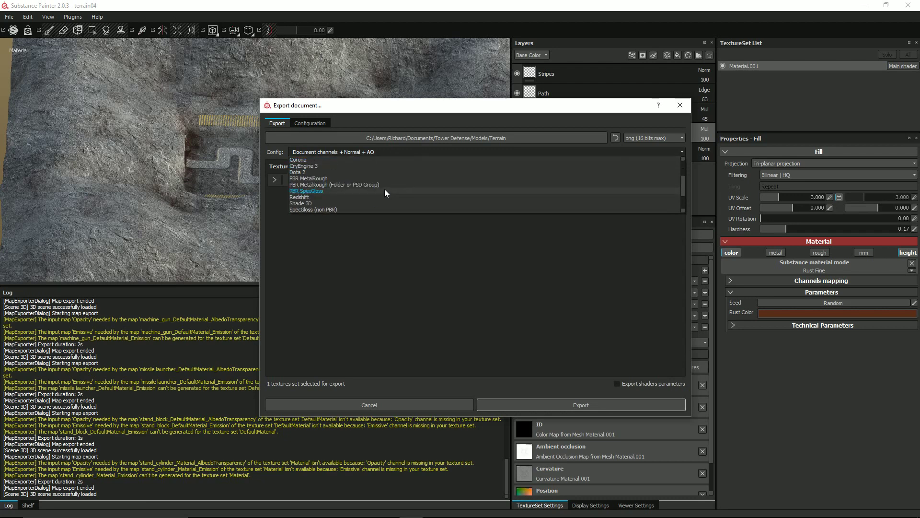
pyautogui.scroll(-2, 384, 189)
pyautogui.click(375, 191)
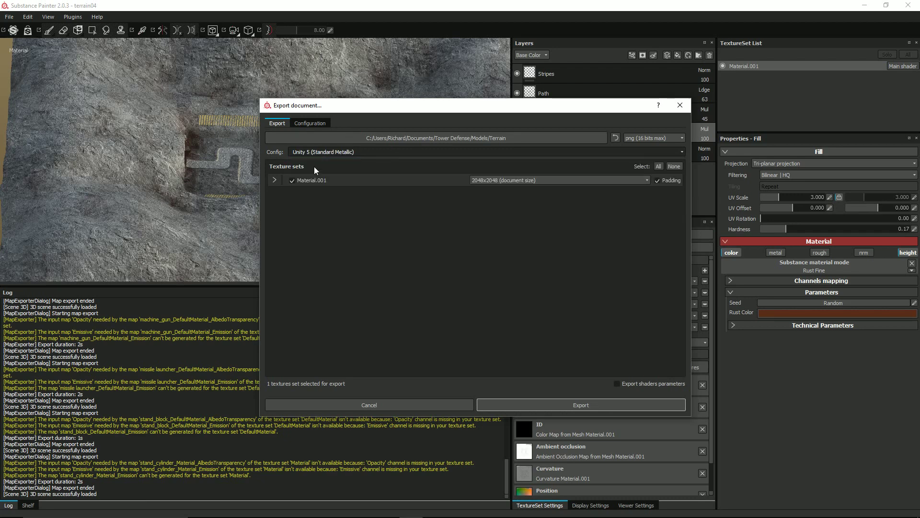
pyautogui.click(549, 404)
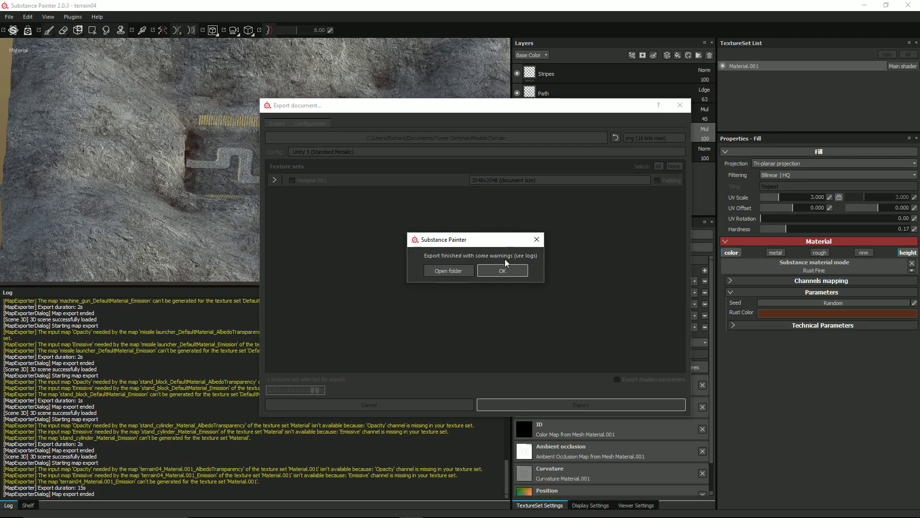
pyautogui.click(498, 271)
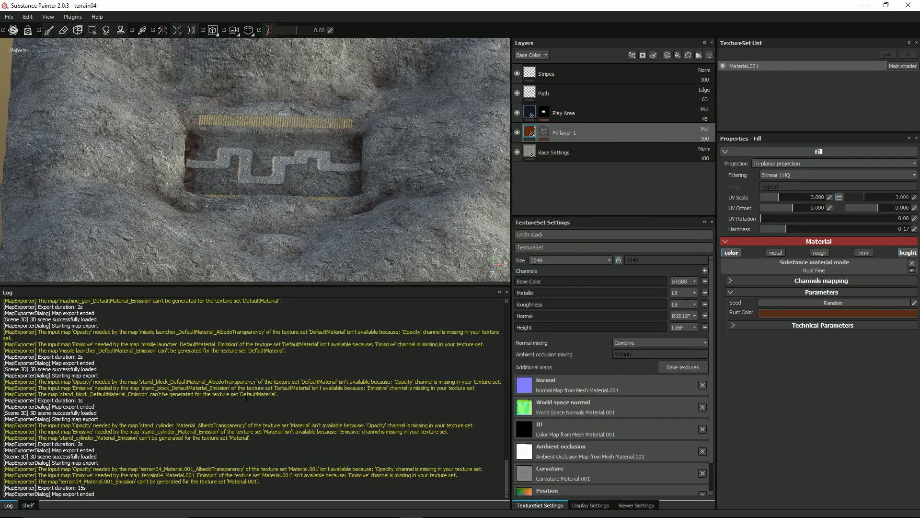